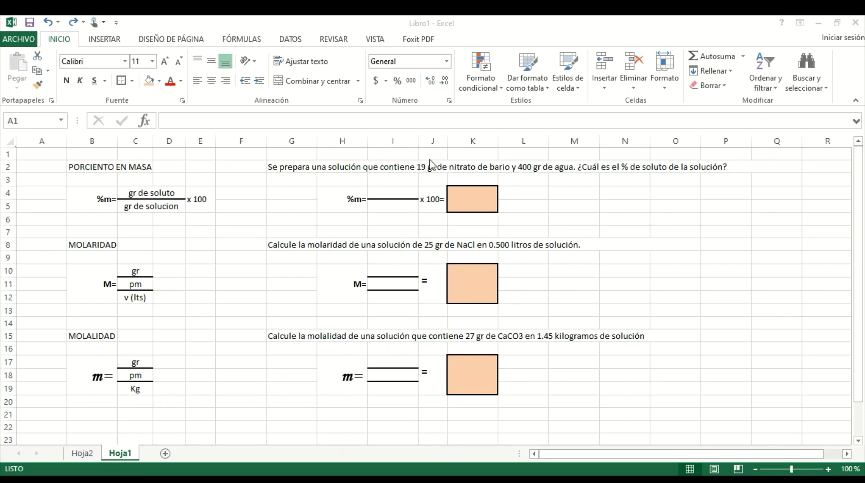
Fill the mass-percent fraction of the barium nitrate problem with 19 as the solute grams and 419 as the solution grams
{"action": "left_click", "coordinate": [400, 193]}
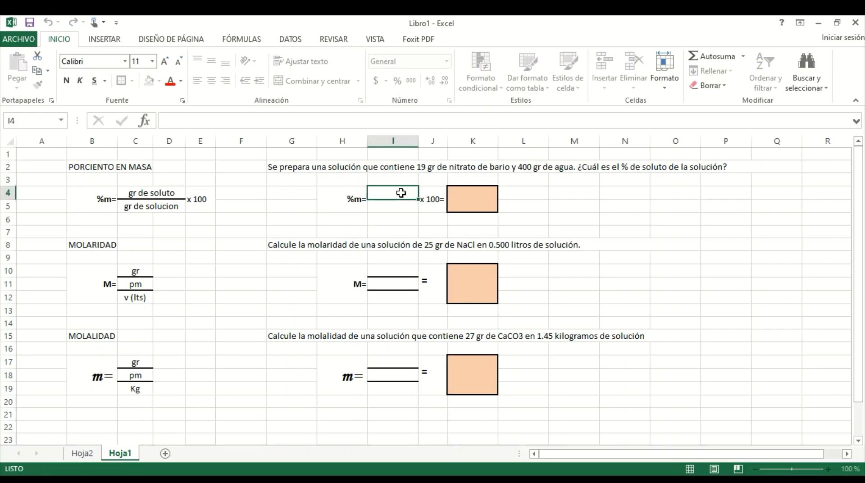
{"action": "type", "text": "19"}
{"action": "key", "text": "Return"}
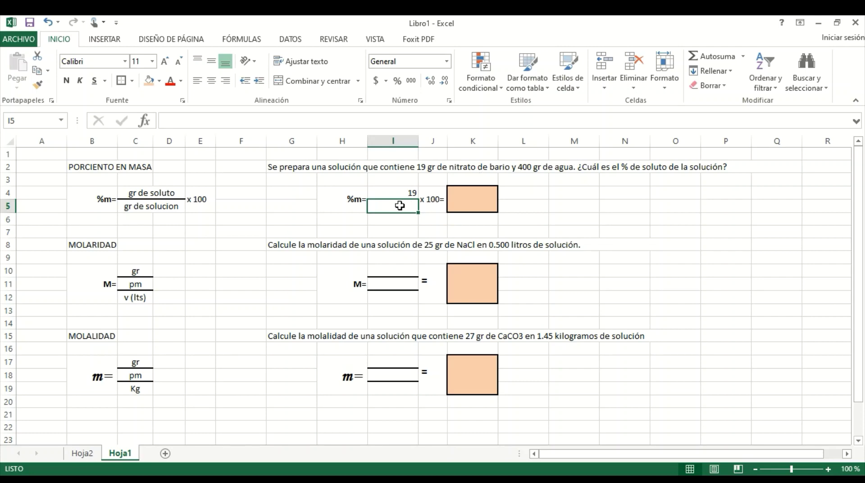
{"action": "type", "text": "419"}
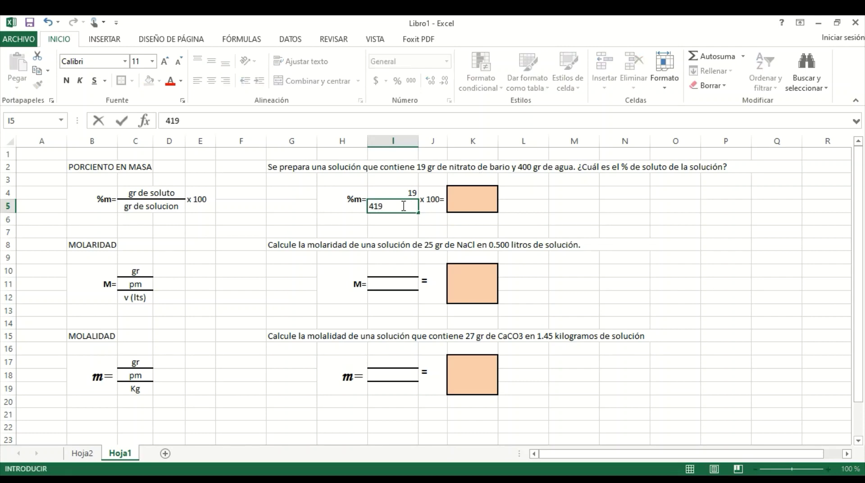
{"action": "left_click", "coordinate": [577, 246]}
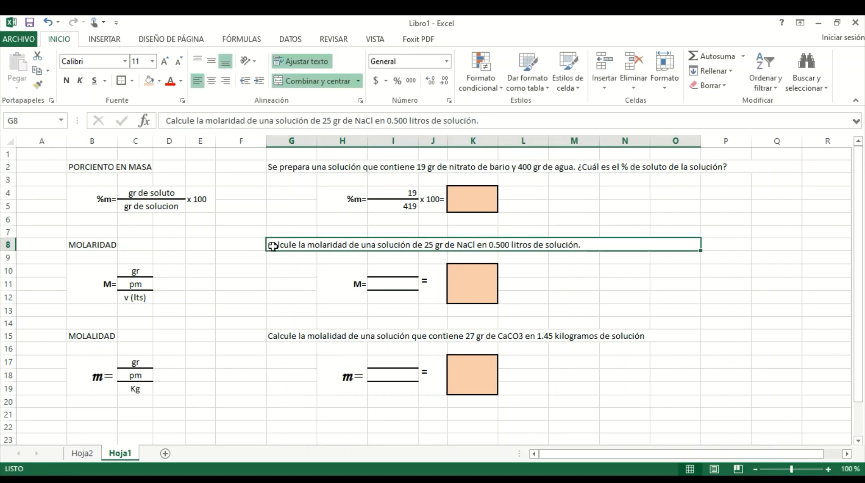
Enter 4.53% in the shaded mass-percent result box and centre it vertically
{"action": "left_click", "coordinate": [405, 193]}
{"action": "left_click", "coordinate": [382, 206]}
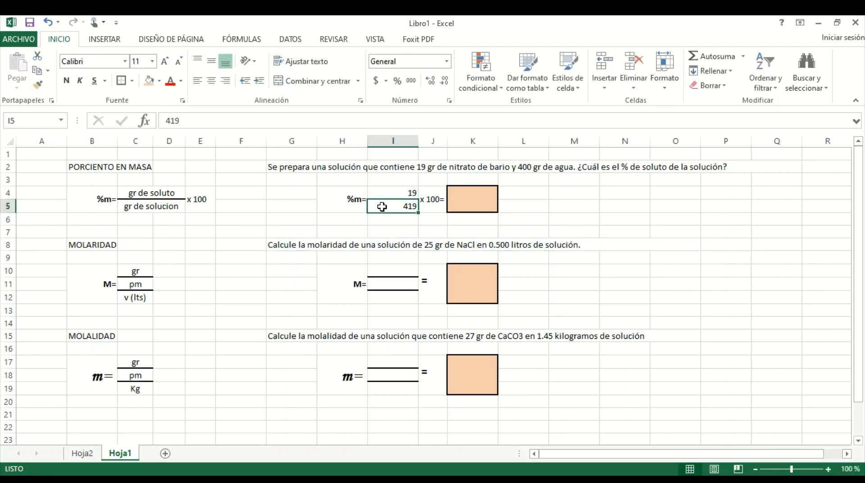
{"action": "left_click", "coordinate": [430, 206]}
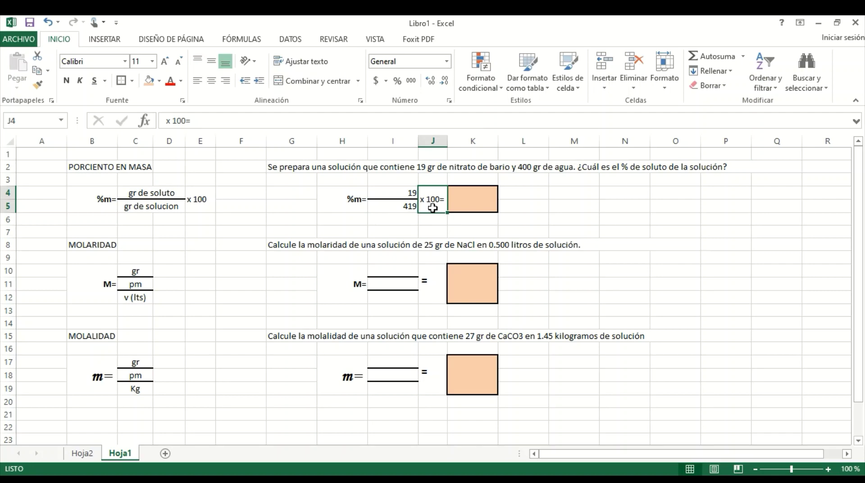
{"action": "left_click", "coordinate": [460, 199]}
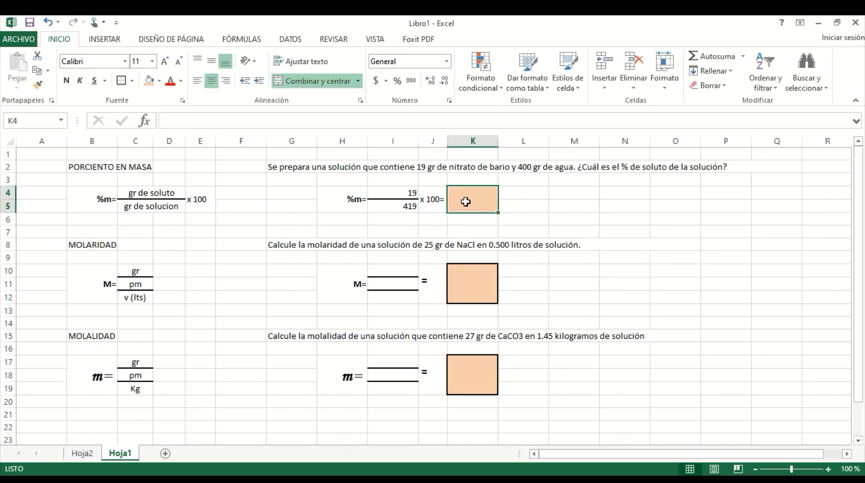
{"action": "type", "text": "4.53"}
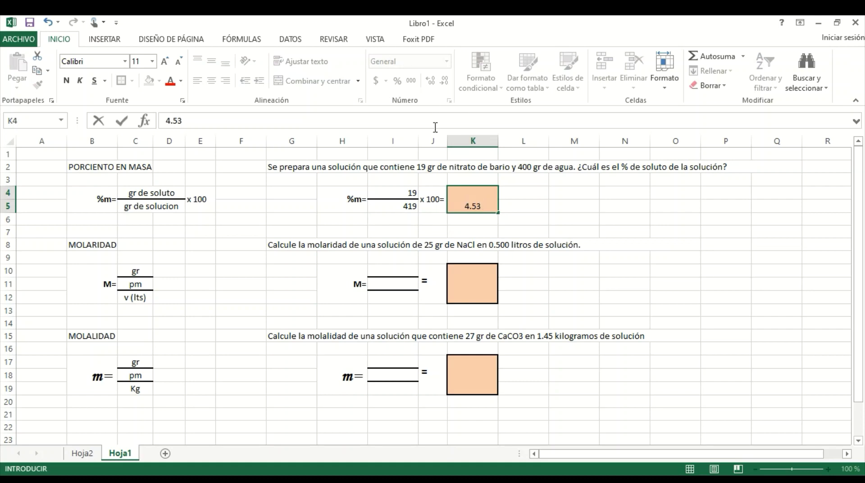
{"action": "type", "text": "%"}
{"action": "left_click", "coordinate": [603, 239]}
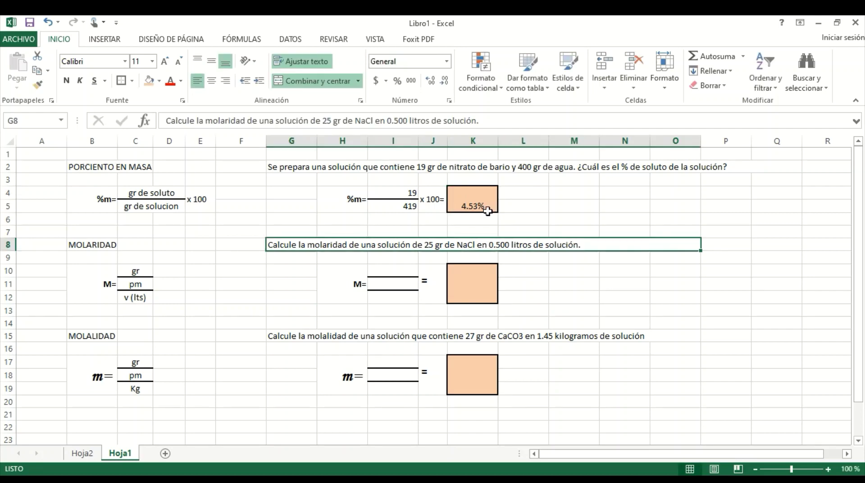
{"action": "left_click", "coordinate": [473, 200]}
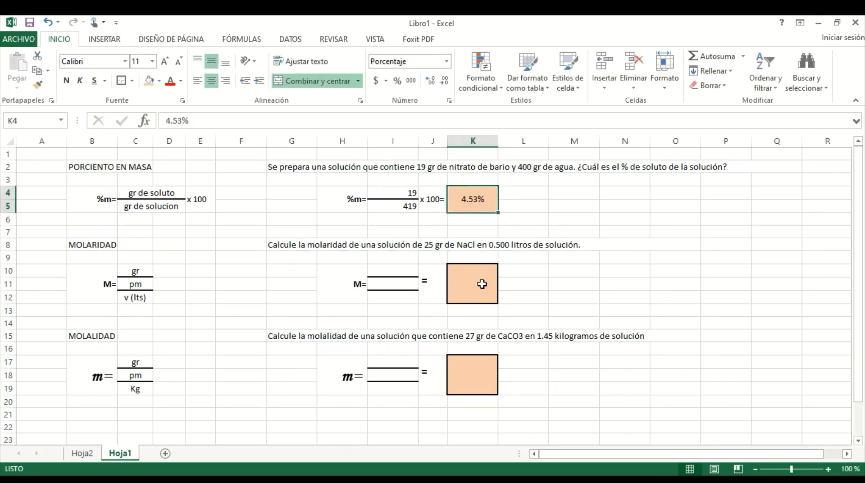
Review the NaCl molarity problem and its formula, and enter 25 as the grams in the molarity fraction
{"action": "left_click", "coordinate": [470, 244]}
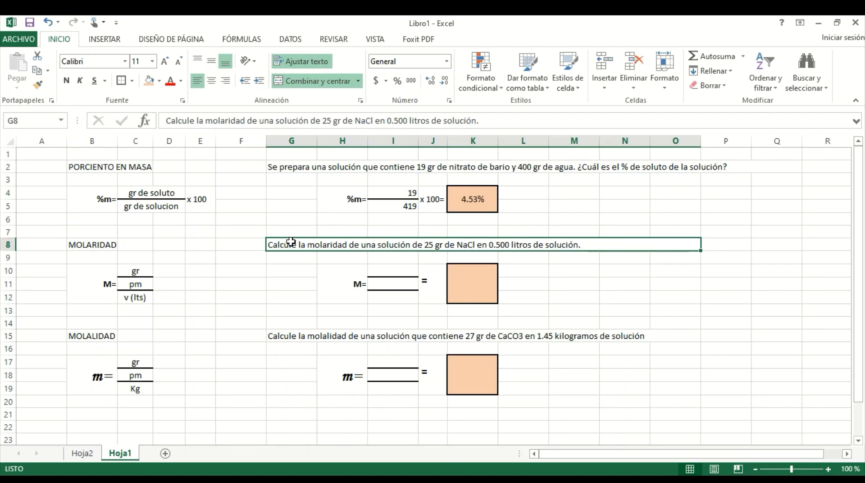
{"action": "left_click", "coordinate": [90, 250]}
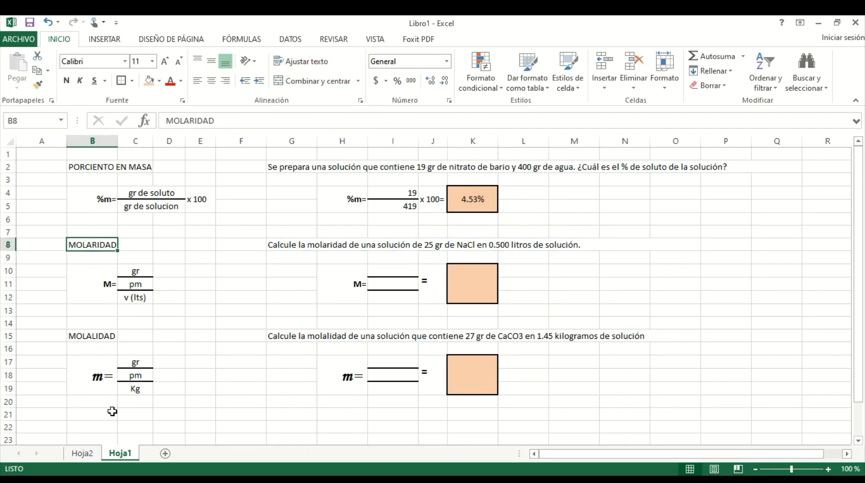
{"action": "left_click", "coordinate": [109, 284]}
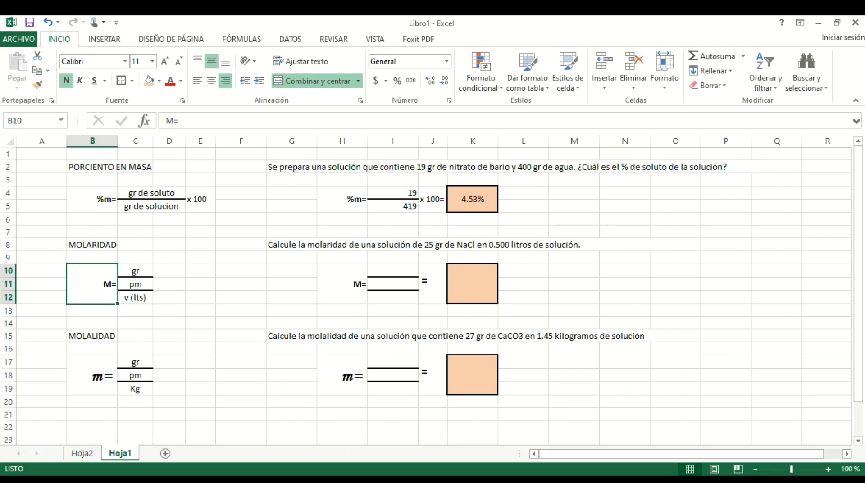
{"action": "left_click", "coordinate": [271, 243]}
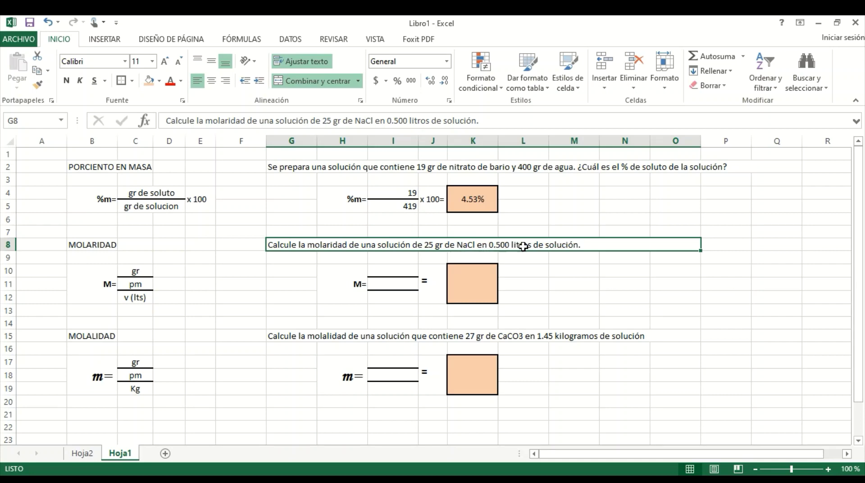
{"action": "left_click", "coordinate": [154, 276]}
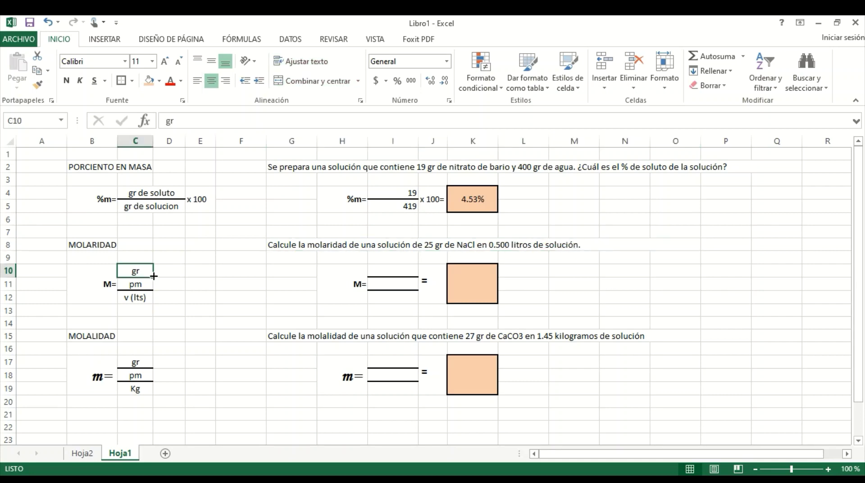
{"action": "left_click", "coordinate": [378, 272]}
{"action": "type", "text": "25"}
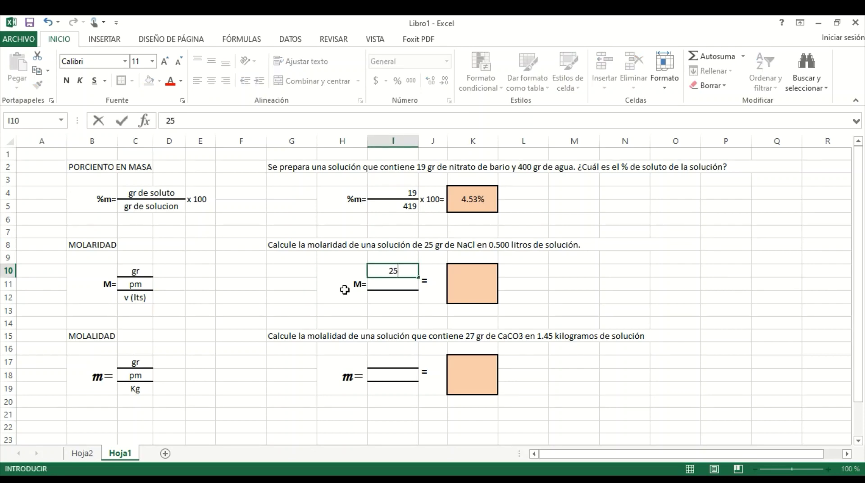
Enter 58 as the molecular weight and 0.5 as the volume in litres in the molarity fraction
{"action": "left_click", "coordinate": [137, 286]}
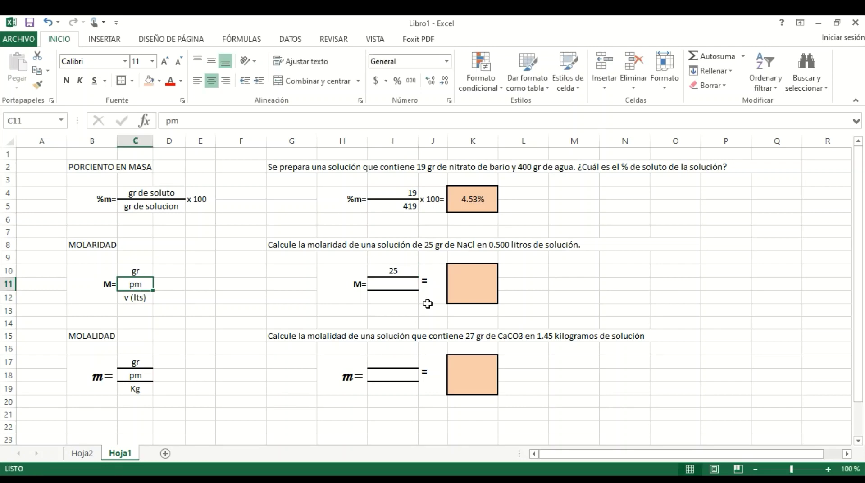
{"action": "left_click", "coordinate": [389, 285]}
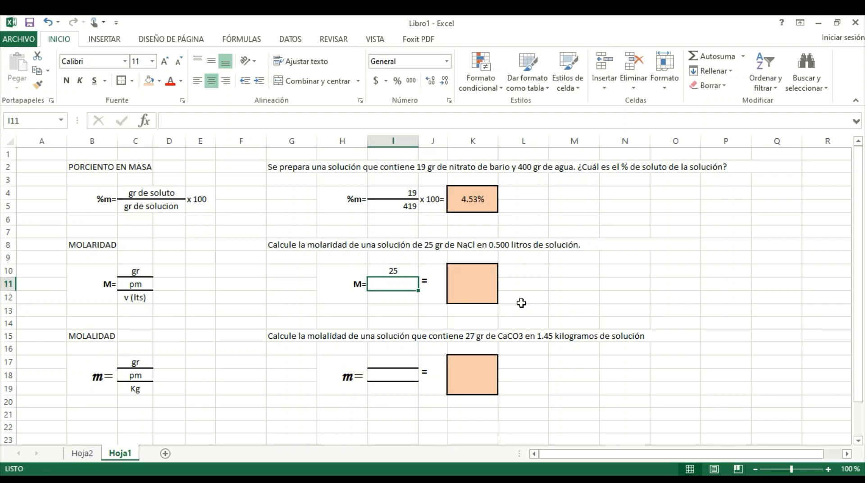
{"action": "type", "text": "58"}
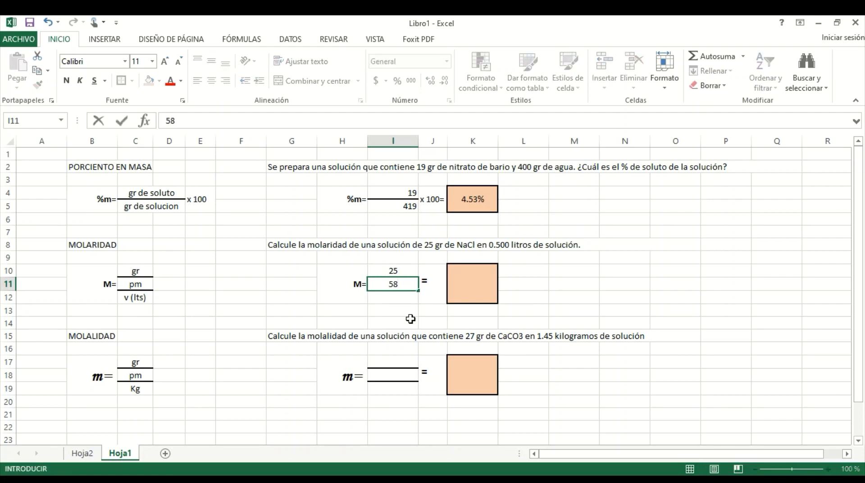
{"action": "left_click", "coordinate": [395, 296]}
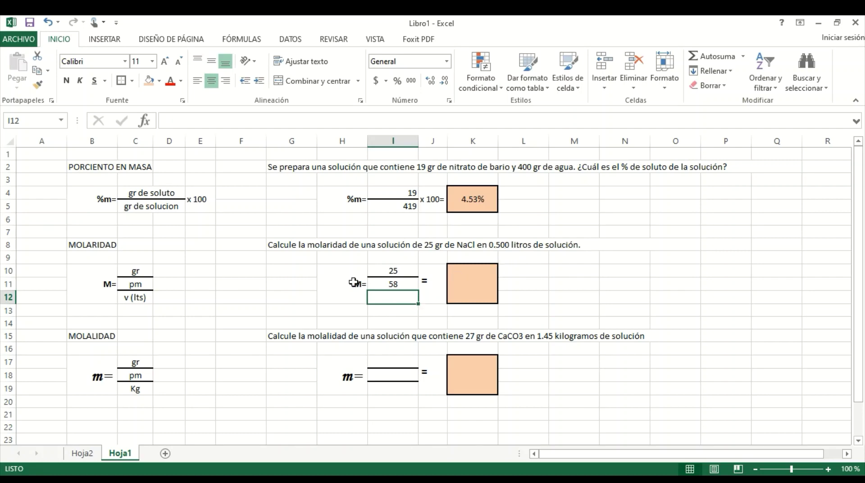
{"action": "type", "text": "0.5"}
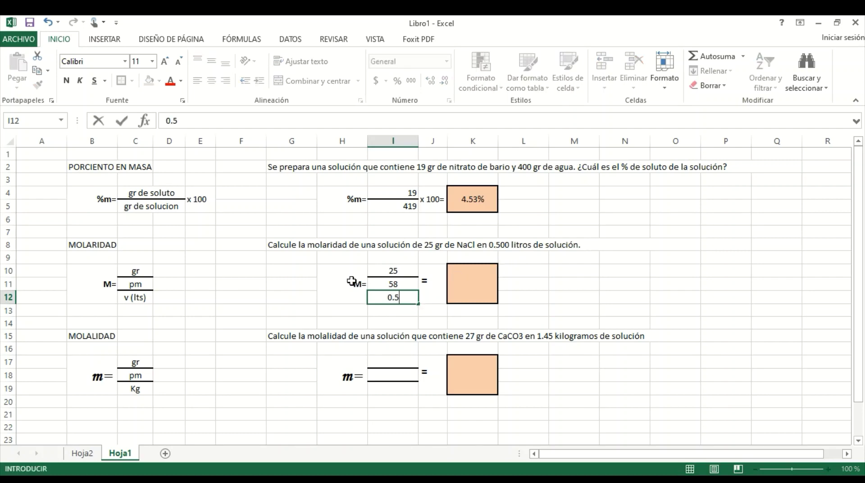
{"action": "left_click", "coordinate": [341, 289]}
Go over the three molarity fraction values and enter 0.86M in the shaded molarity result box
{"action": "left_click", "coordinate": [403, 270]}
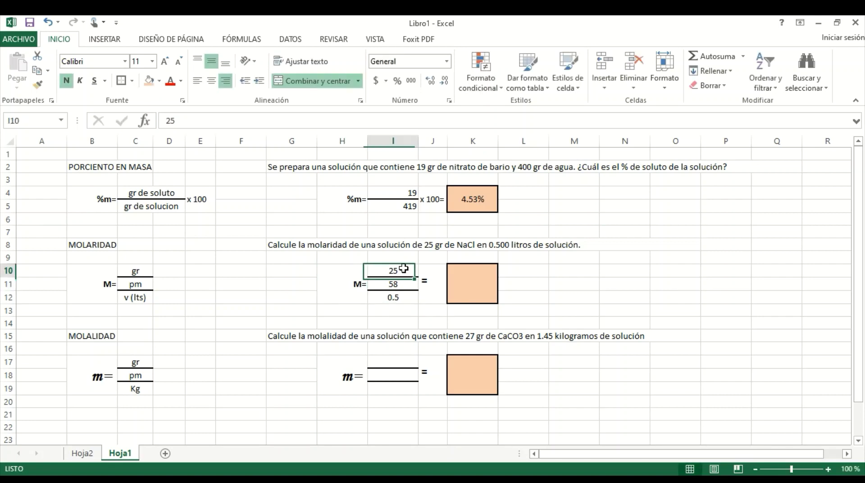
{"action": "left_click", "coordinate": [411, 284]}
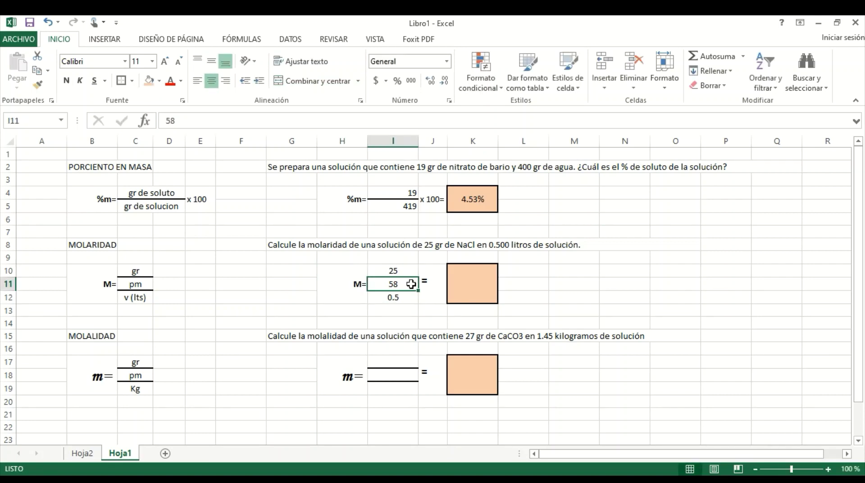
{"action": "left_click", "coordinate": [405, 297]}
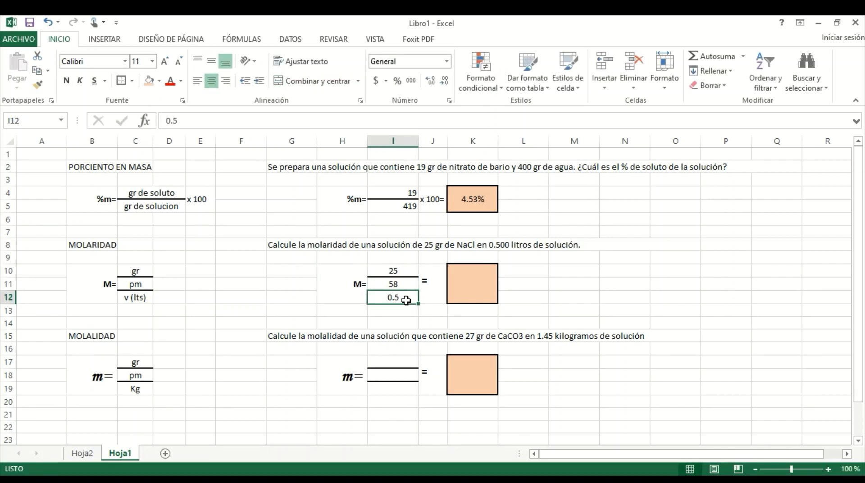
{"action": "left_click", "coordinate": [468, 285]}
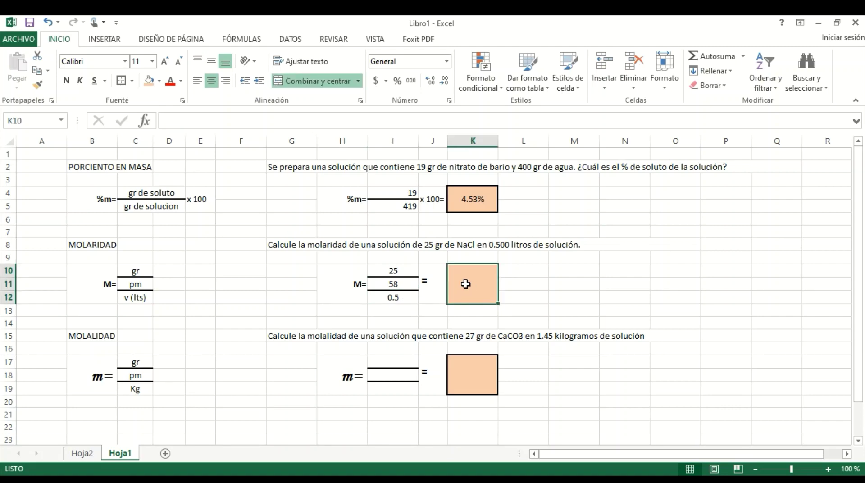
{"action": "type", "text": "0.86"}
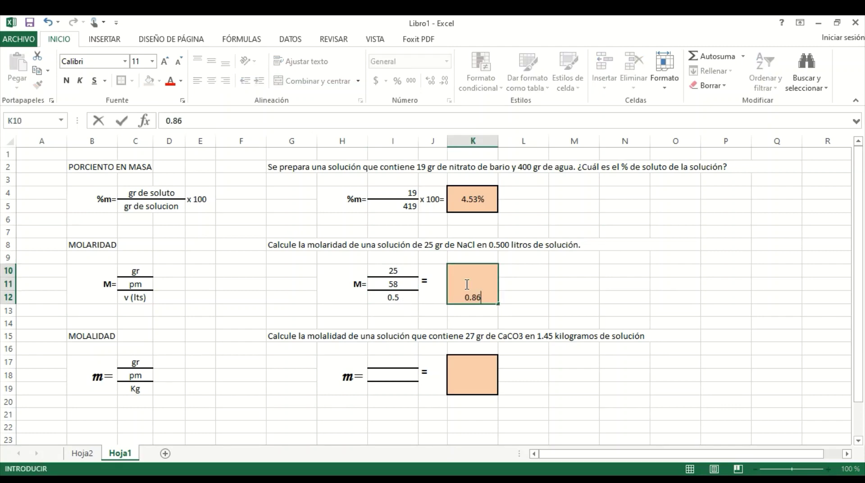
{"action": "type", "text": "M"}
{"action": "left_click", "coordinate": [572, 270]}
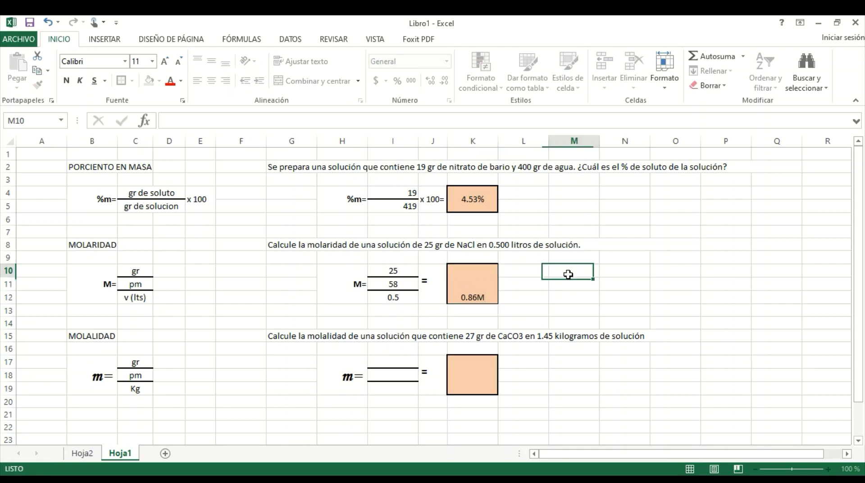
Centre the molarity result vertically within its shaded box
{"action": "left_click", "coordinate": [486, 276]}
{"action": "left_click", "coordinate": [212, 62]}
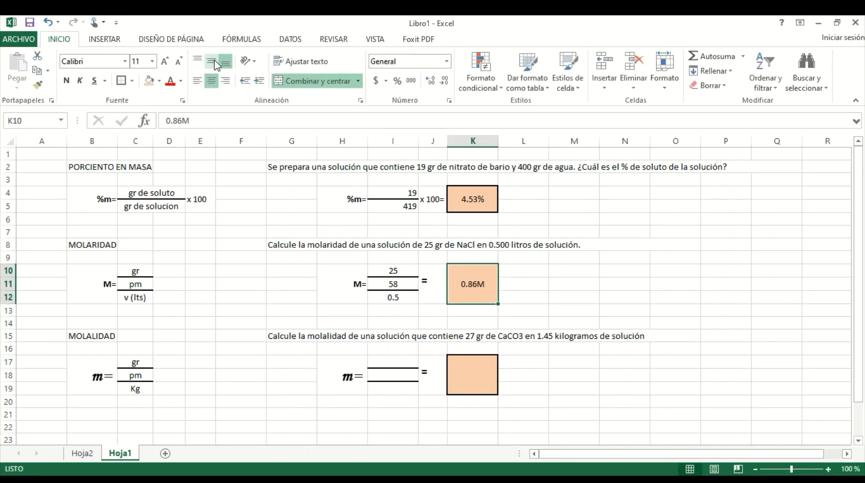
{"action": "left_click", "coordinate": [572, 283]}
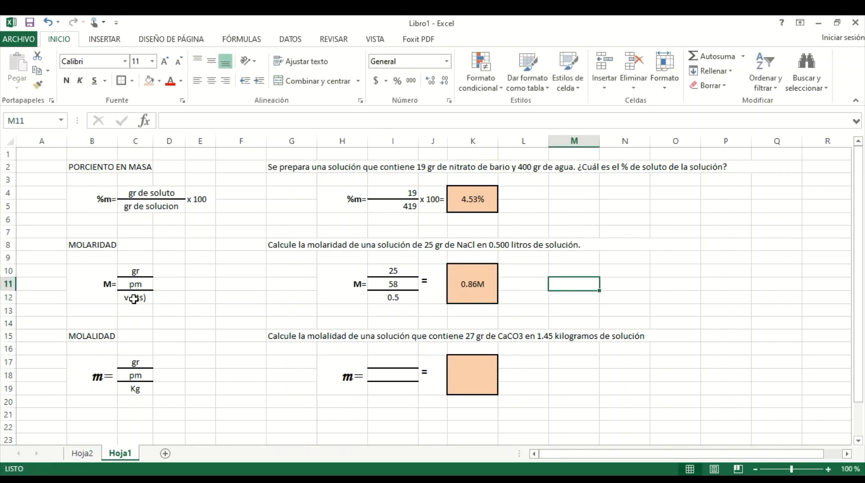
Enter 27 as the grams in the molality fraction of the CaCO3 problem
{"action": "left_click", "coordinate": [65, 323]}
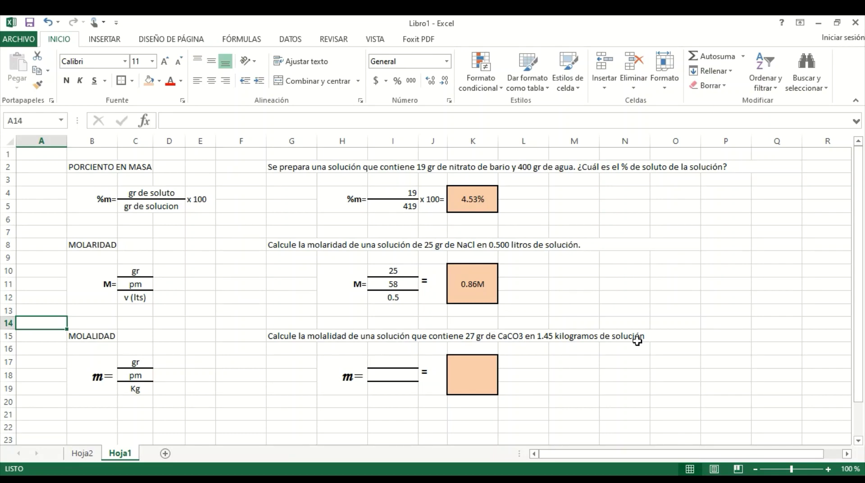
{"action": "left_click", "coordinate": [134, 356]}
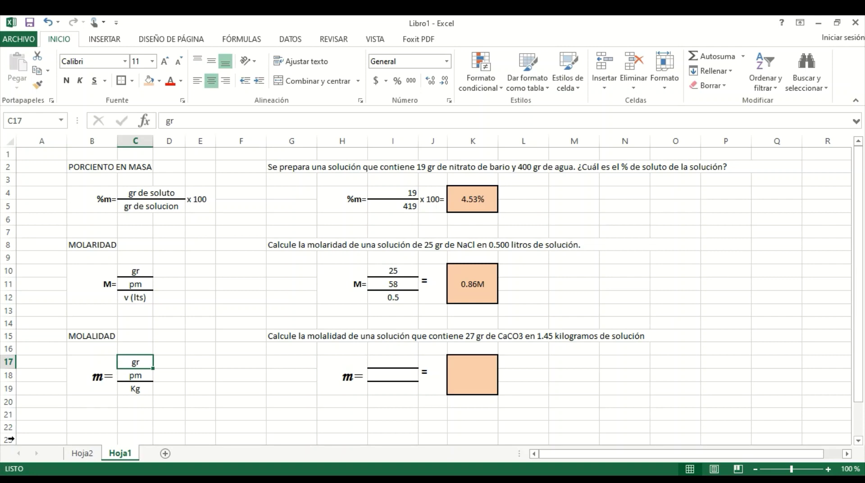
{"action": "left_click", "coordinate": [393, 361]}
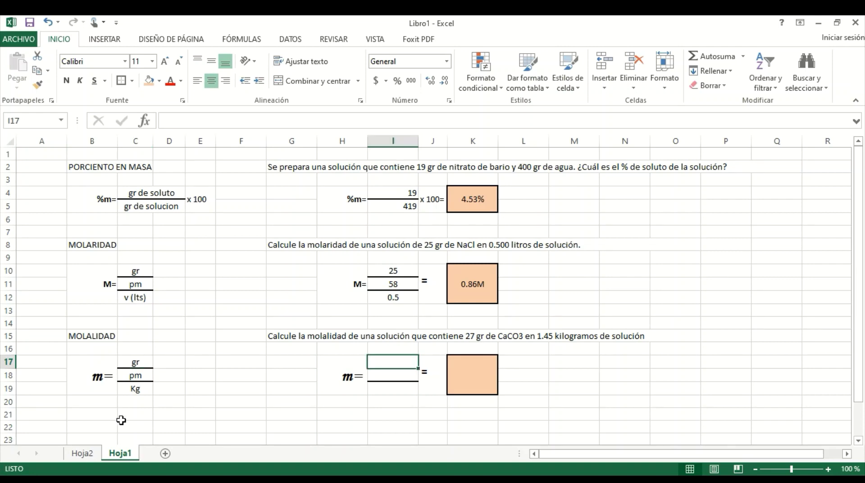
{"action": "type", "text": "27"}
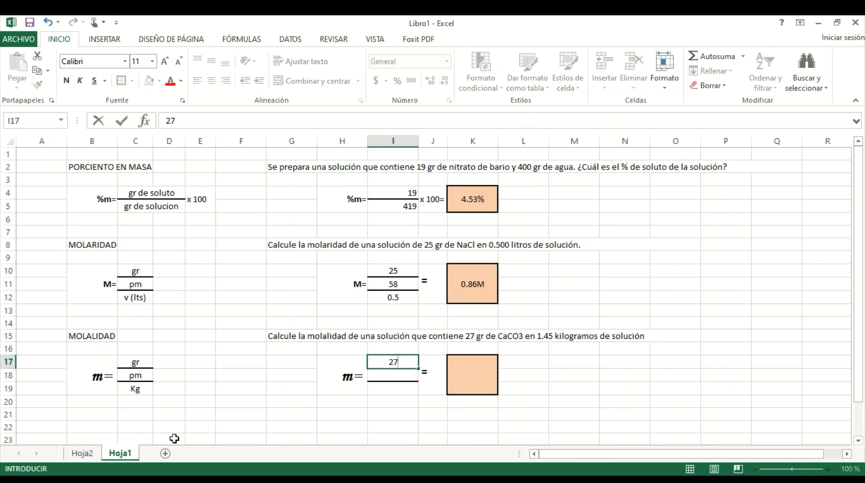
Enter 100 as the molecular weight and 1.45 as the kilograms in the molality fraction of the CaCO3 problem
{"action": "left_click", "coordinate": [135, 375]}
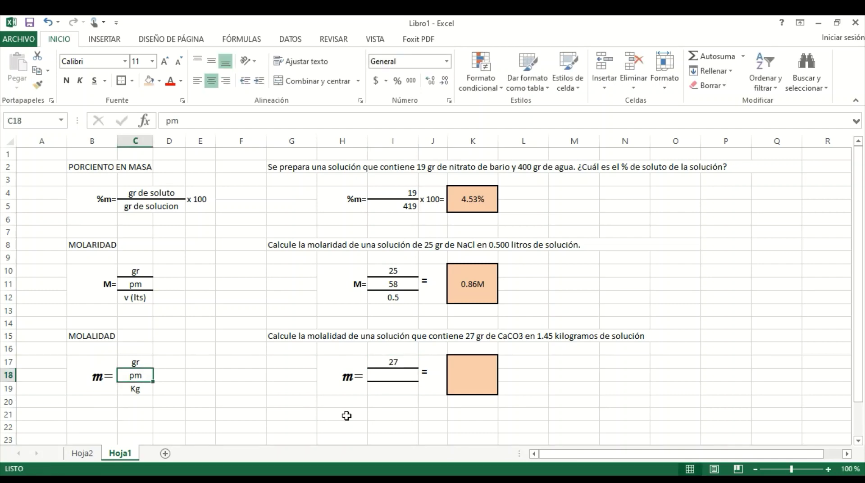
{"action": "left_click", "coordinate": [391, 376]}
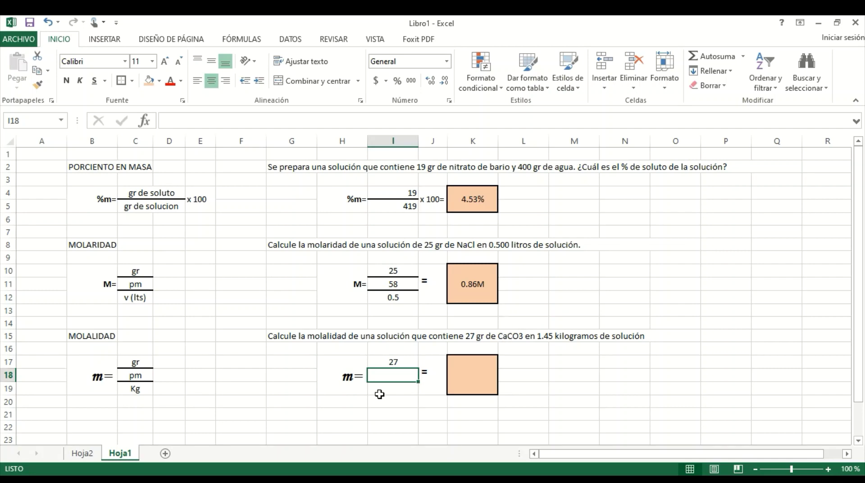
{"action": "type", "text": "100"}
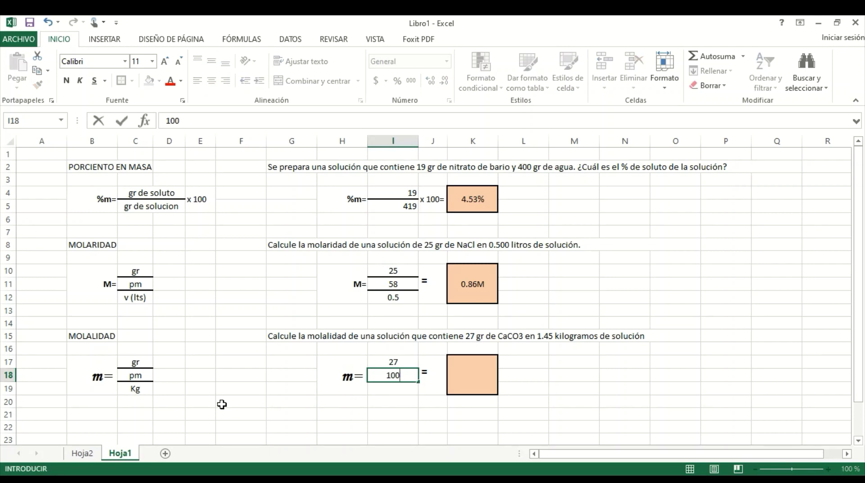
{"action": "left_click", "coordinate": [408, 392]}
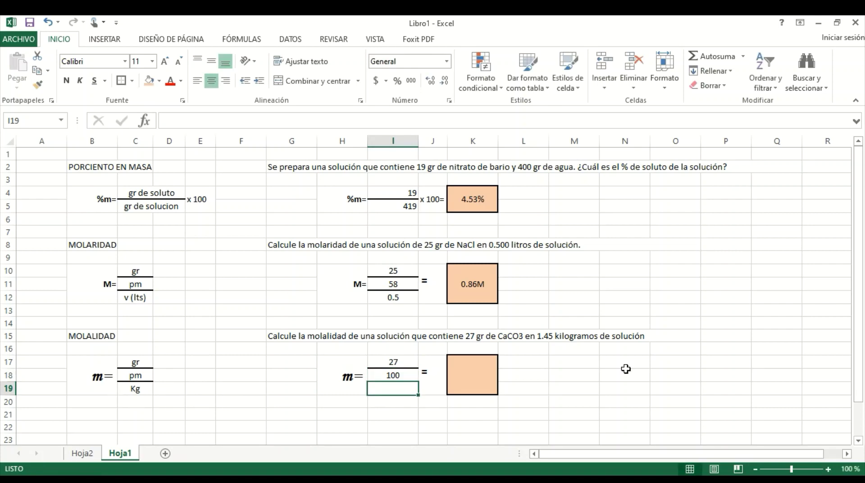
{"action": "type", "text": "1"}
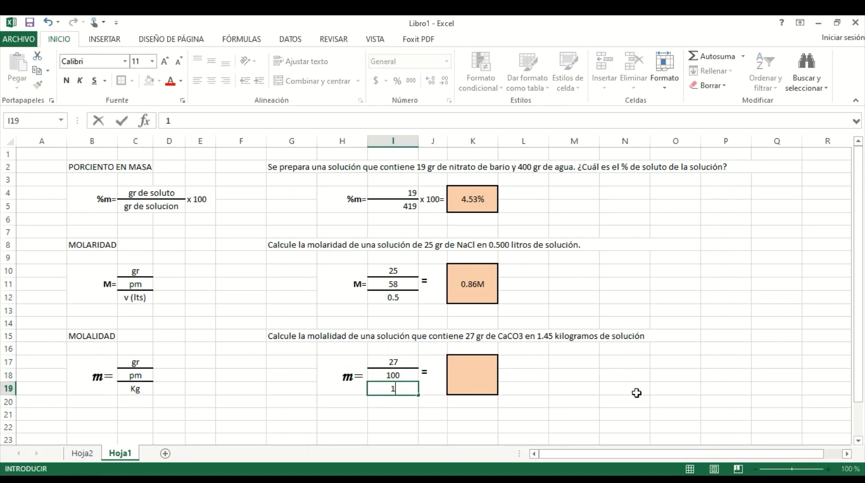
{"action": "type", "text": ".45"}
Enter 0.056m in the shaded molality result box
{"action": "left_click", "coordinate": [476, 391]}
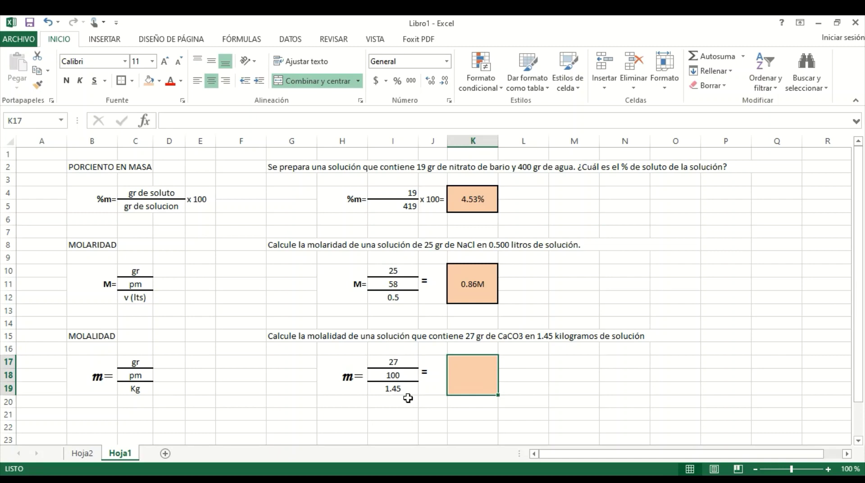
{"action": "type", "text": "0.05"}
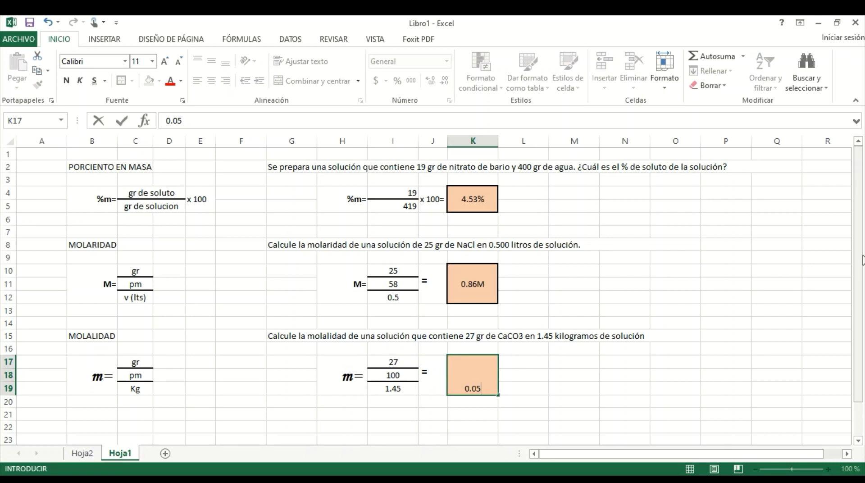
{"action": "type", "text": "6m"}
{"action": "left_click", "coordinate": [562, 386]}
On sheet Hoja2, enter 7 as the milligrams of solute and 0.4 as the litres of solution in the ppm fraction
{"action": "key", "text": "ctrl+Page_Up"}
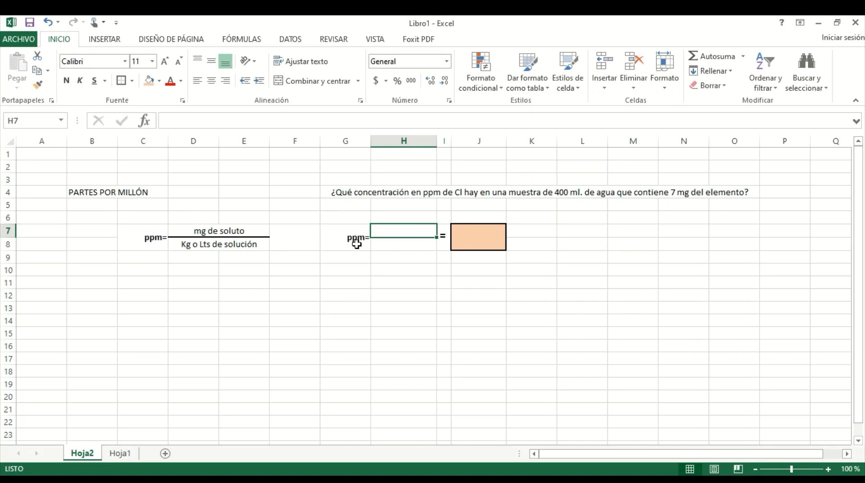
{"action": "type", "text": "7"}
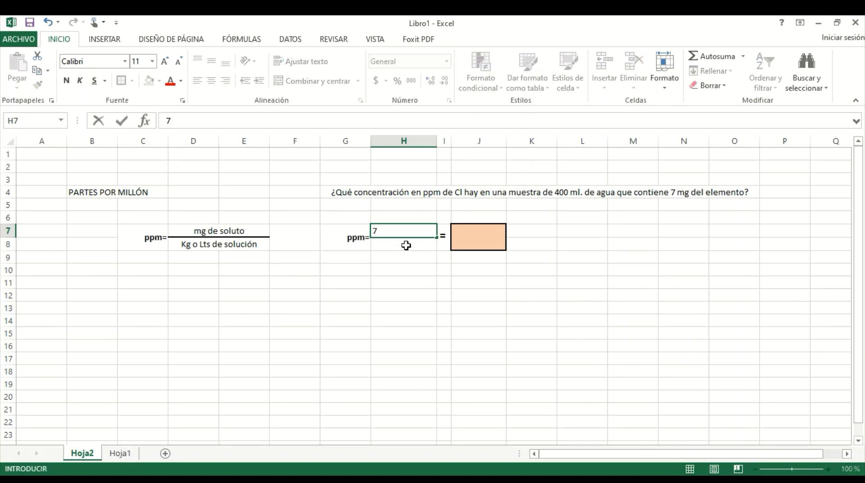
{"action": "left_click", "coordinate": [404, 244]}
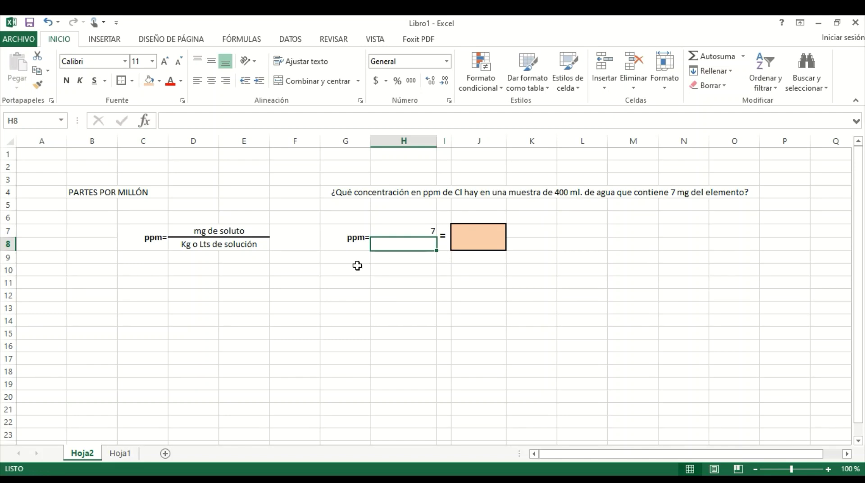
{"action": "type", "text": "0.4"}
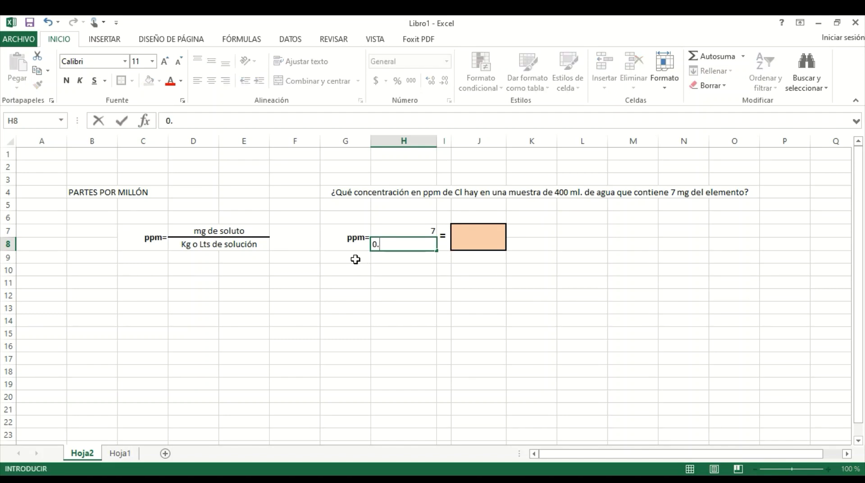
{"action": "left_click", "coordinate": [252, 281]}
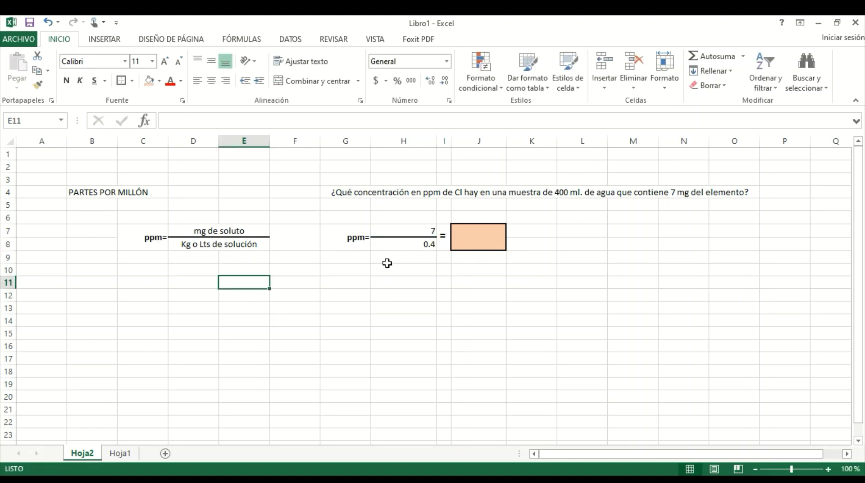
Enter 17.5ppm in the shaded ppm result box and centre it vertically
{"action": "left_click", "coordinate": [481, 235]}
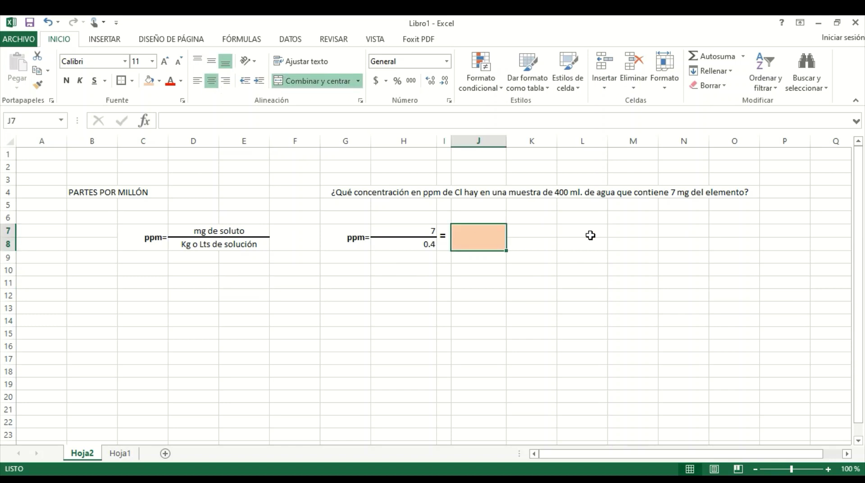
{"action": "type", "text": "17.5ppm"}
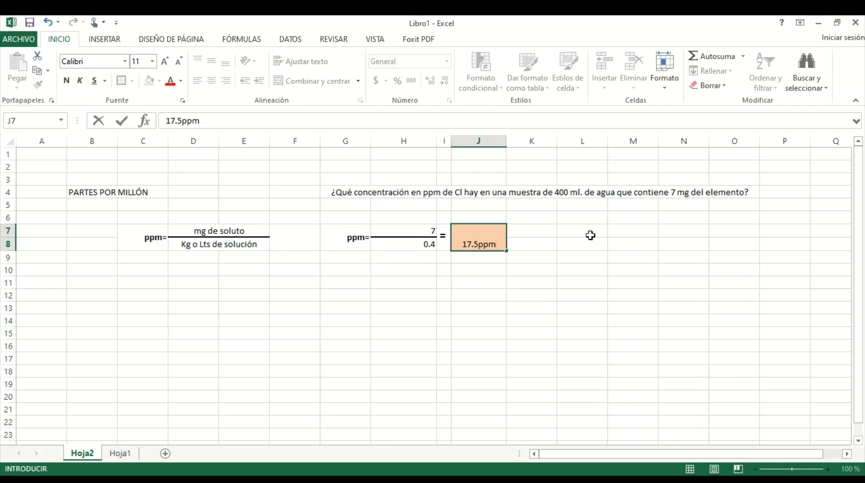
{"action": "left_click", "coordinate": [526, 305]}
{"action": "left_click", "coordinate": [454, 232]}
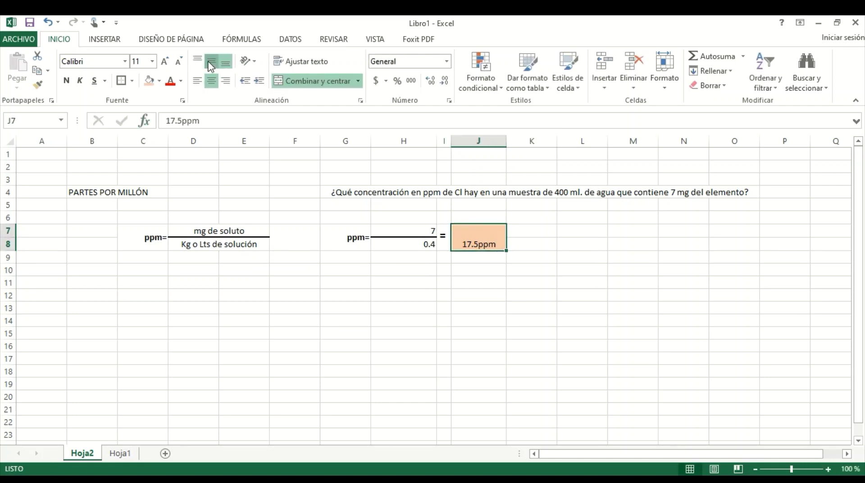
{"action": "left_click", "coordinate": [211, 63]}
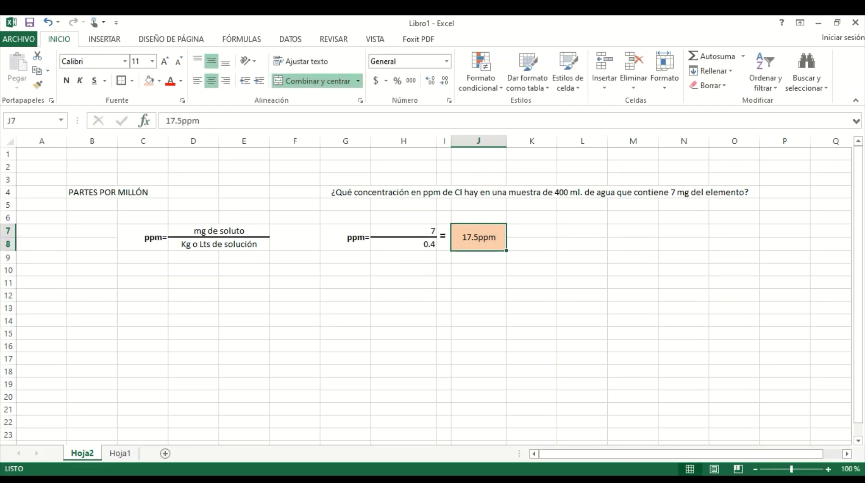